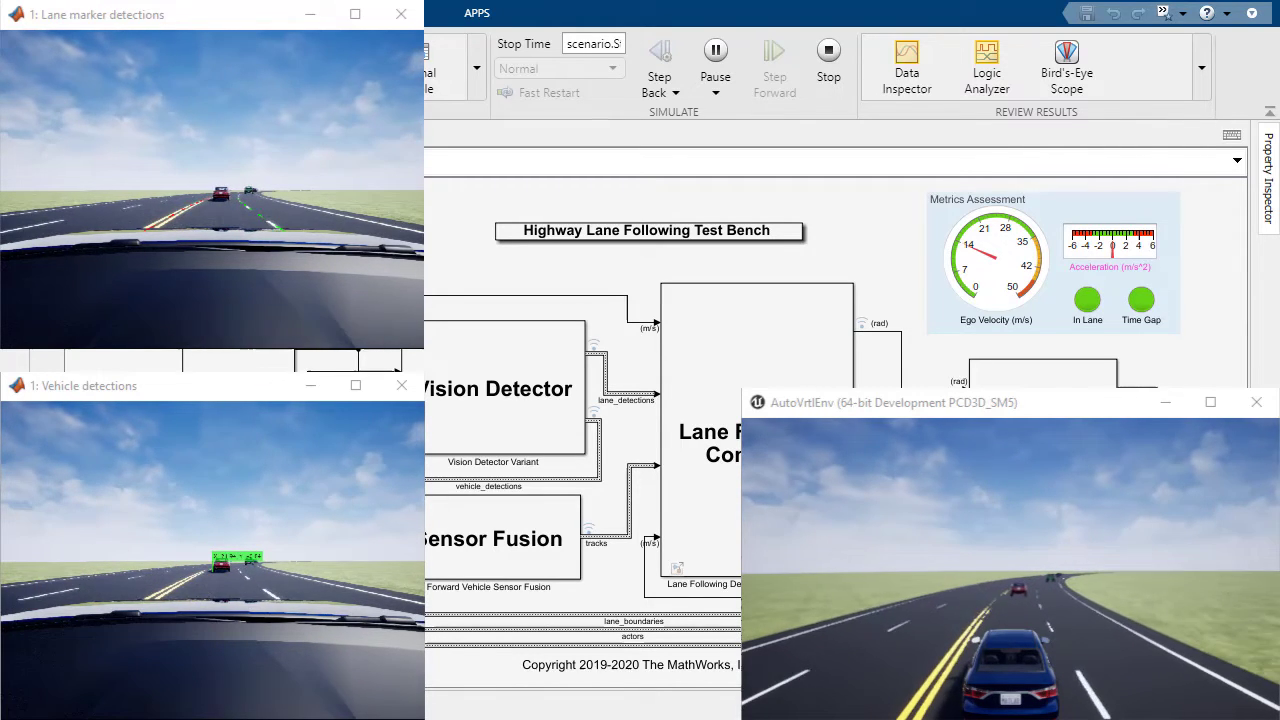
Bring up the laneAndVehicleDetection2 model and select the Lane Detection and Vehicle Detection (YOLOv2) blocks
{"action": "key", "text": "alt+Tab"}
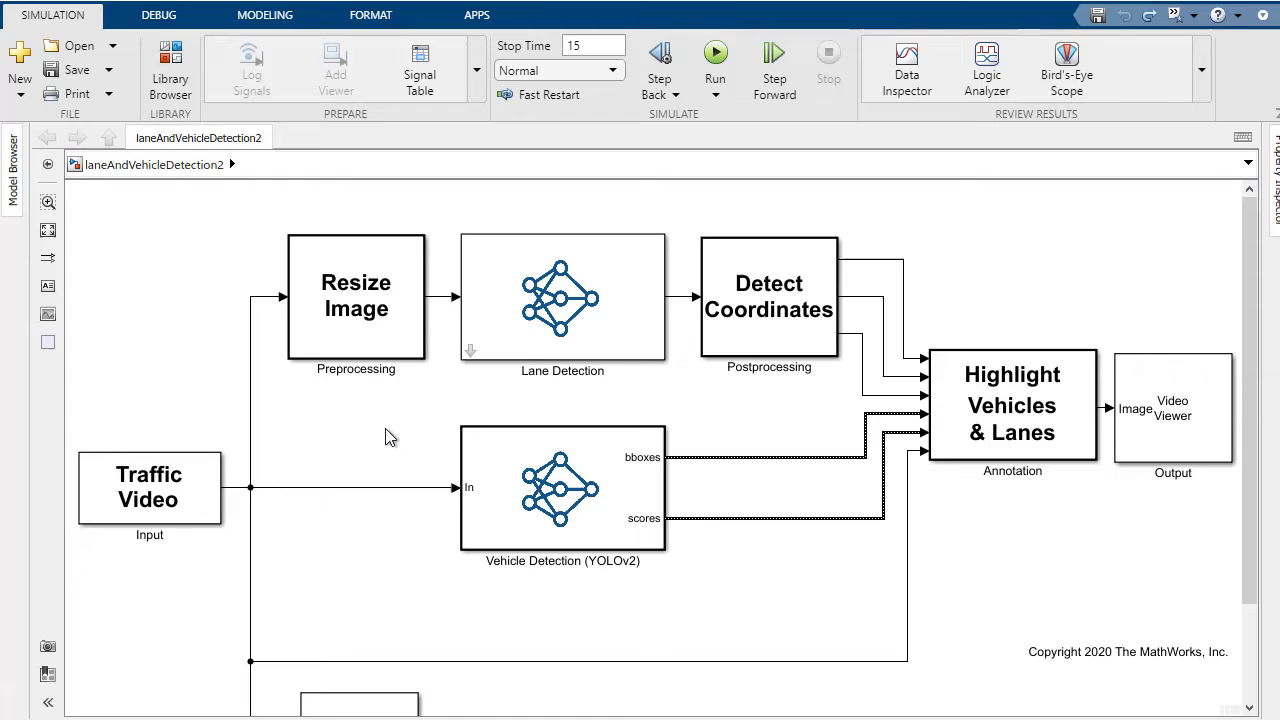
{"action": "left_click", "coordinate": [602, 340]}
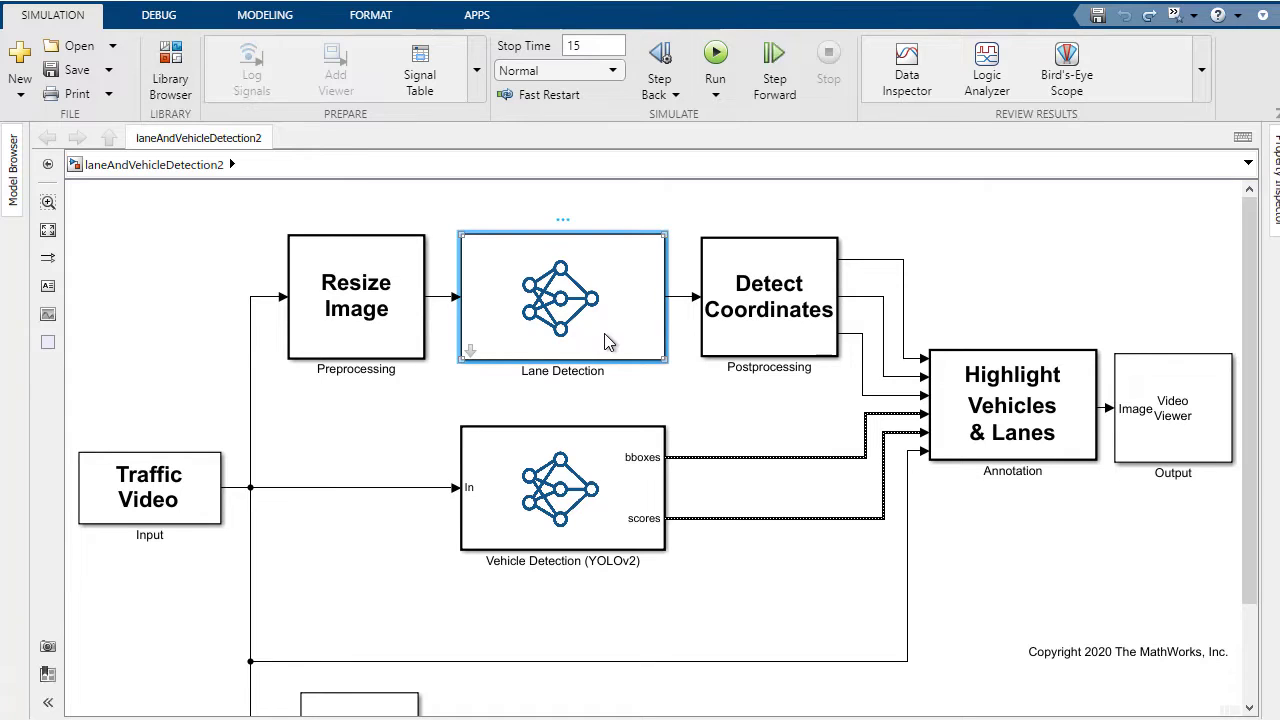
{"action": "left_click", "coordinate": [625, 452]}
{"action": "left_click", "coordinate": [707, 411]}
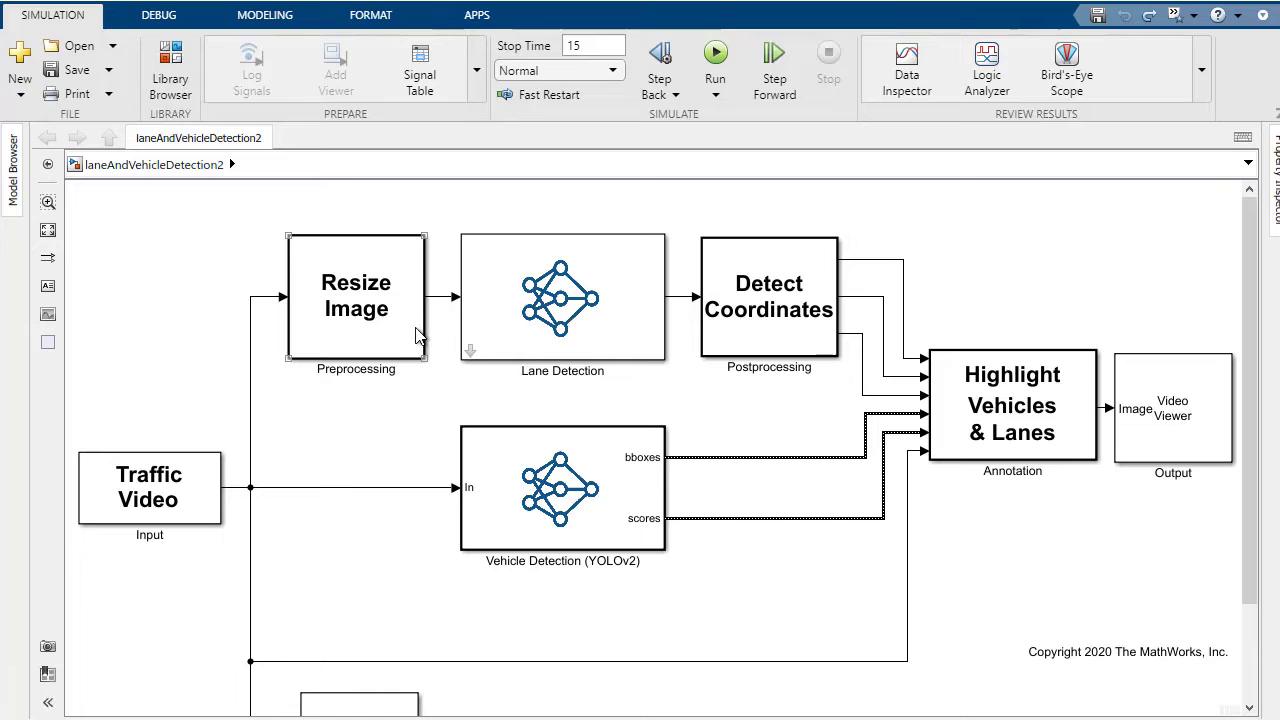
Confirm Lane Detection loads trainedLaneNet.mat with mini-batch size 128, then select the Detect Coordinates and Highlight Vehicles & Lanes blocks
{"action": "double_click", "coordinate": [651, 329]}
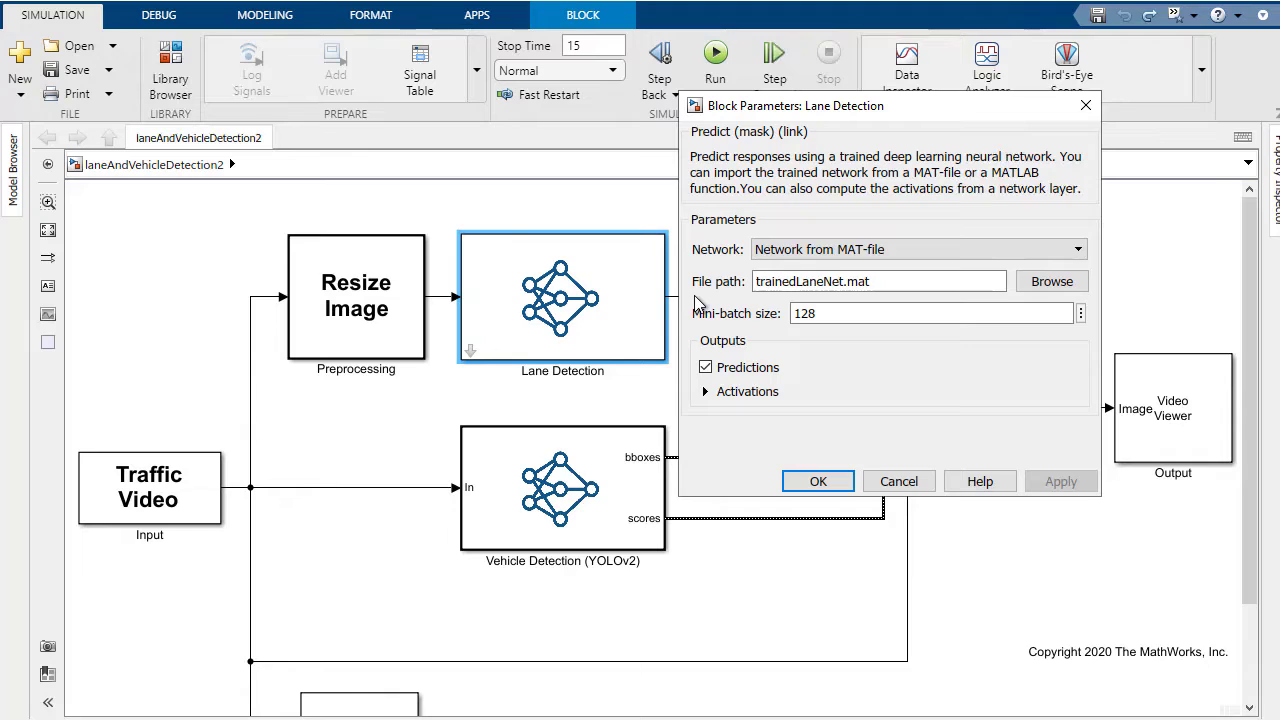
{"action": "left_click", "coordinate": [818, 481]}
{"action": "left_click", "coordinate": [812, 350]}
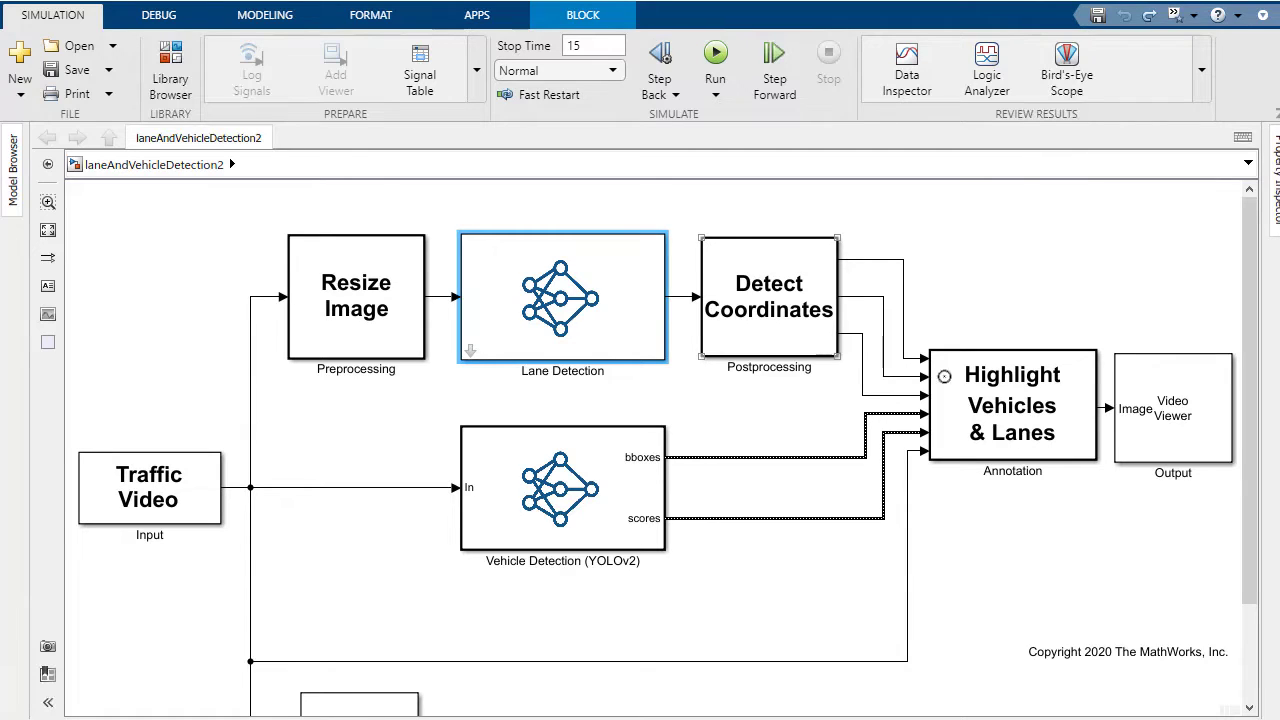
{"action": "left_click", "coordinate": [1068, 442]}
Review the YOLOv2 network loading line in vehicle_detection_yolo_v2.m, then go back to the model diagram
{"action": "left_click", "coordinate": [648, 488]}
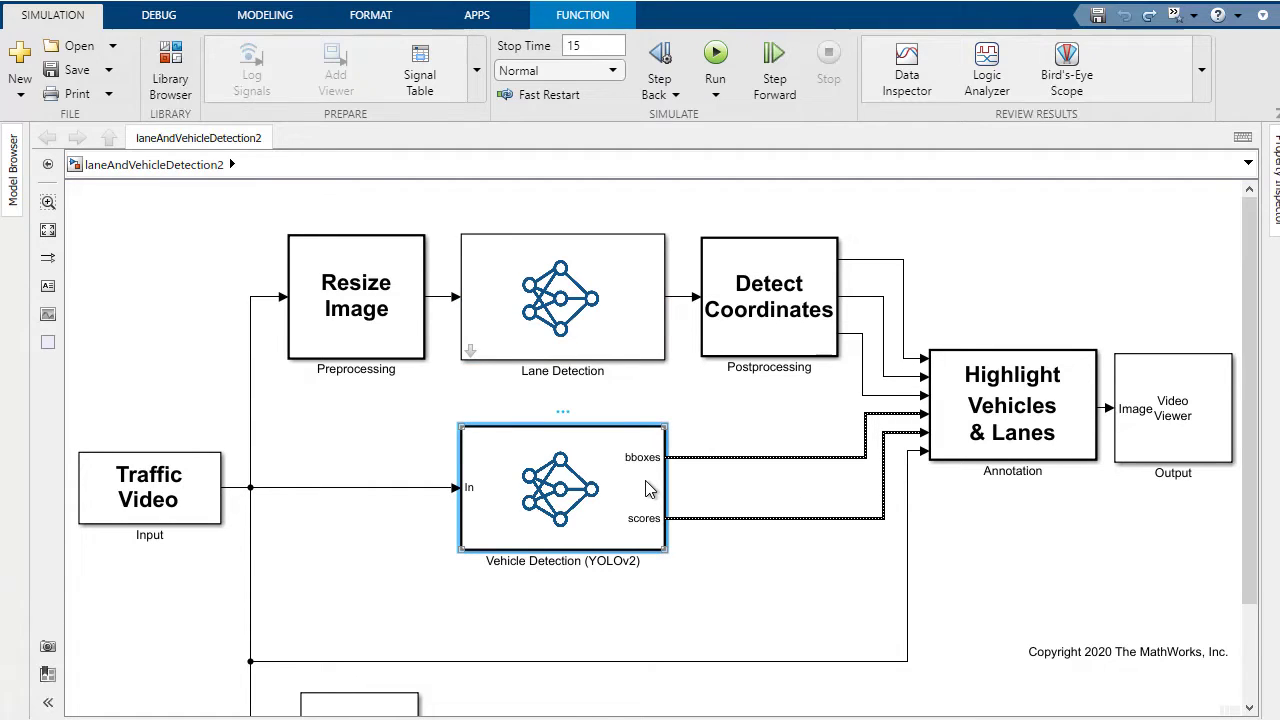
{"action": "double_click", "coordinate": [648, 488]}
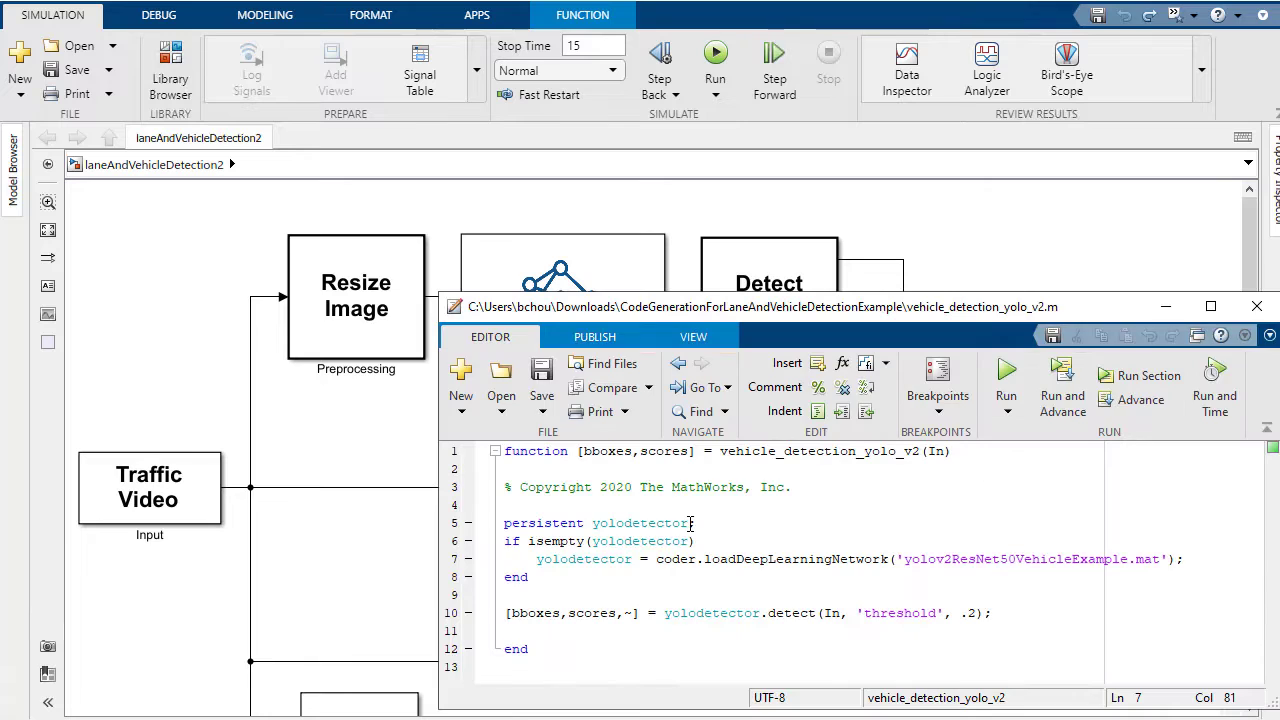
{"action": "left_click", "coordinate": [976, 559]}
{"action": "left_click", "coordinate": [934, 237]}
Run the laneAndVehicleDetection2 simulation, watch the detections in the Output viewers, then stop it
{"action": "left_click", "coordinate": [716, 62]}
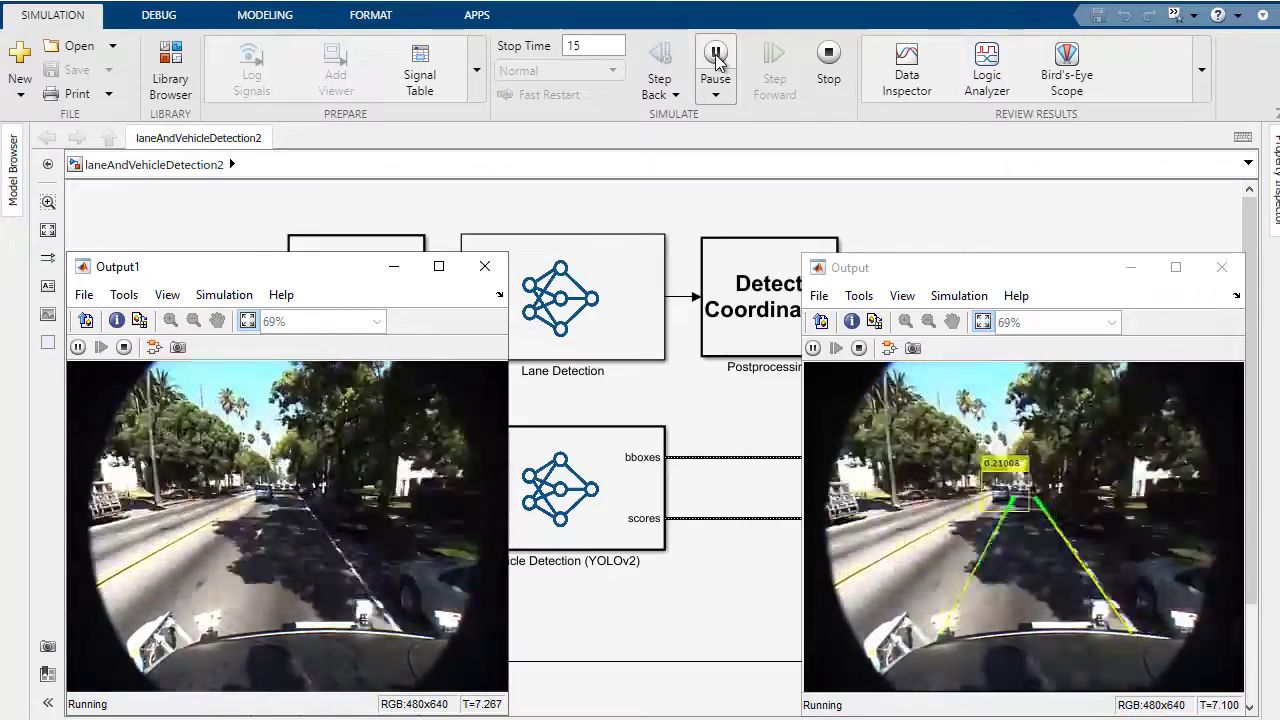
{"action": "left_click", "coordinate": [828, 62]}
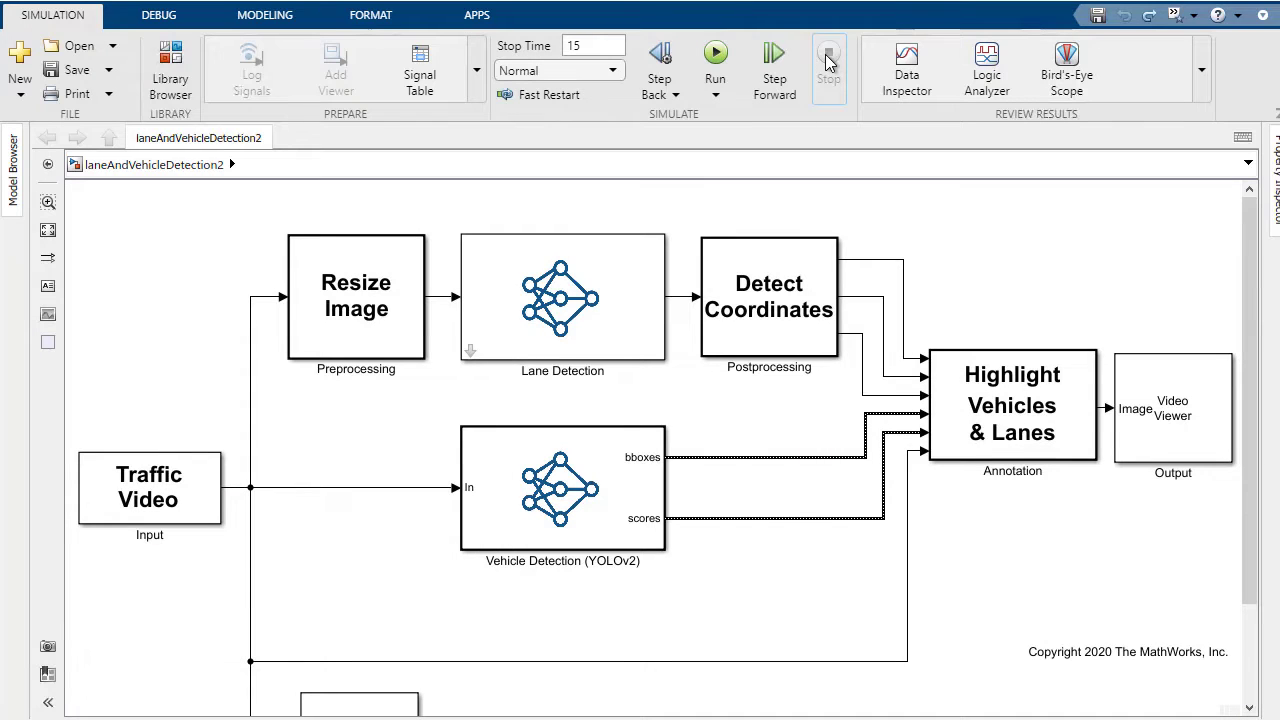
Launch Embedded Coder from Apps and open the C++ Code Settings in Configuration Parameters
{"action": "left_click", "coordinate": [478, 16]}
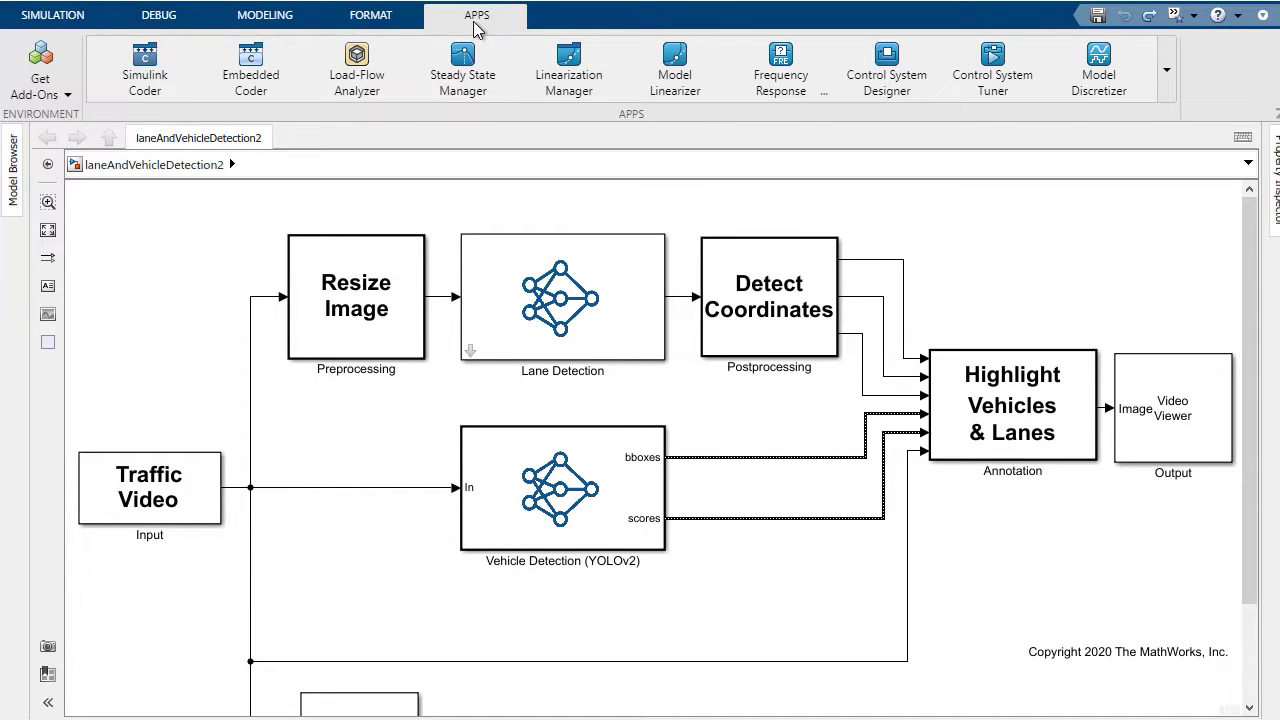
{"action": "left_click", "coordinate": [250, 75]}
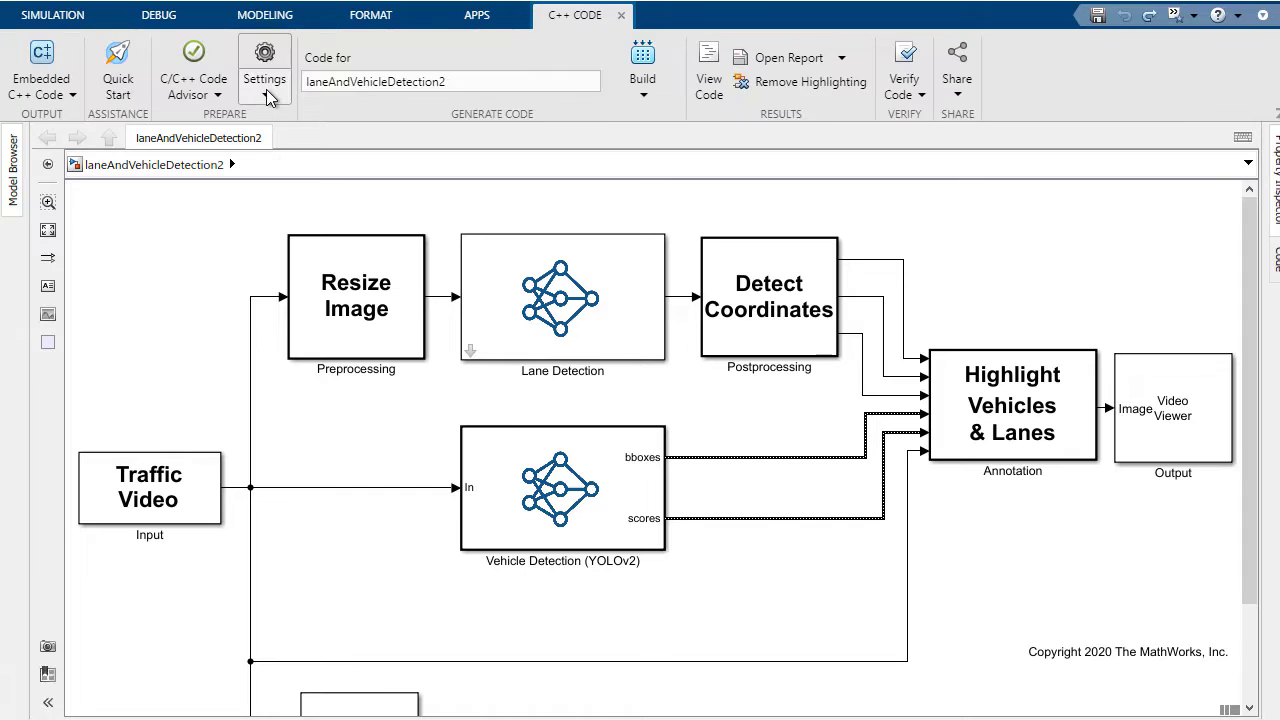
{"action": "left_click", "coordinate": [267, 90]}
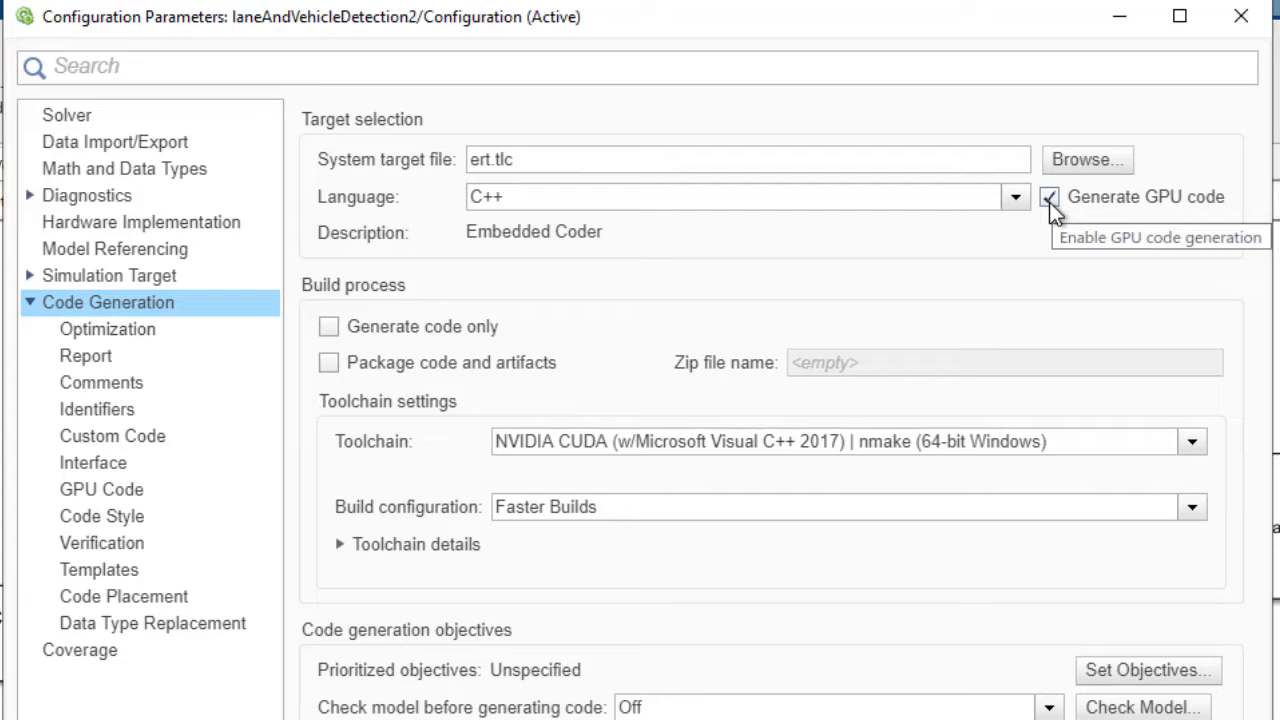
Keep cuDNN as the Interface target library, then review the Code Generation and GPU Code panes
{"action": "left_click", "coordinate": [140, 465]}
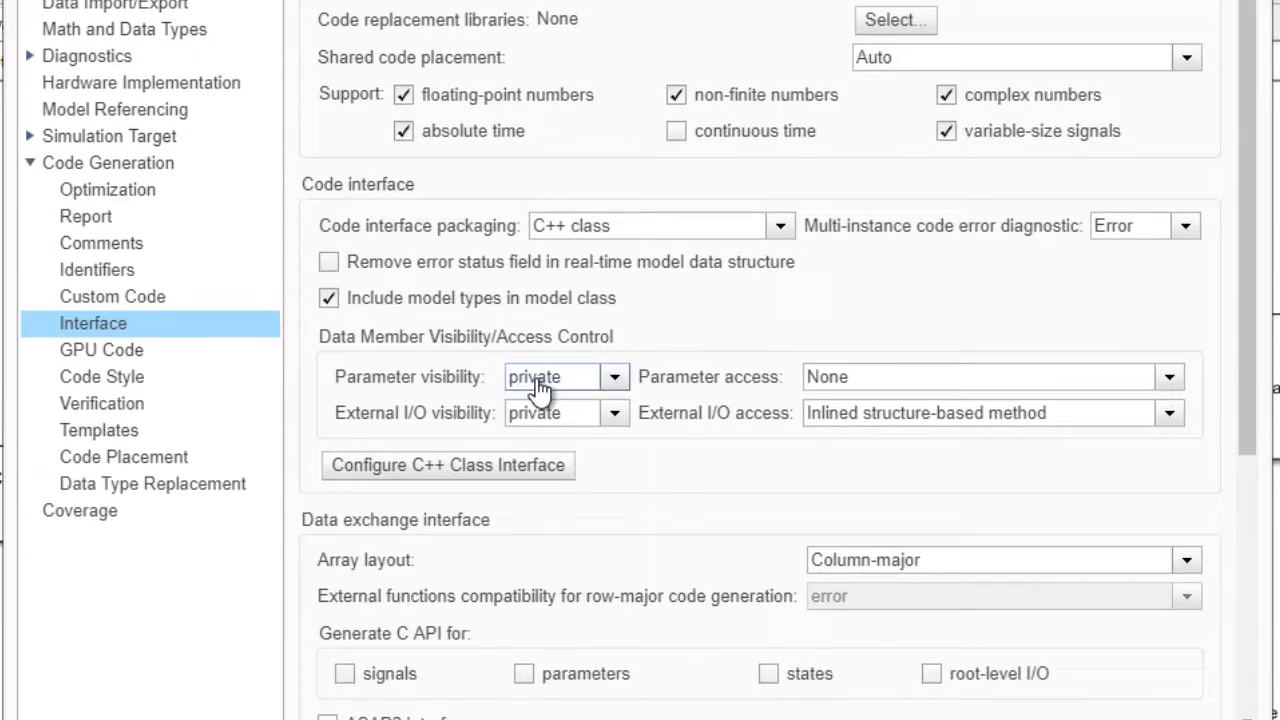
{"action": "scroll", "coordinate": [580, 500], "scroll_direction": "down", "scroll_amount": 5}
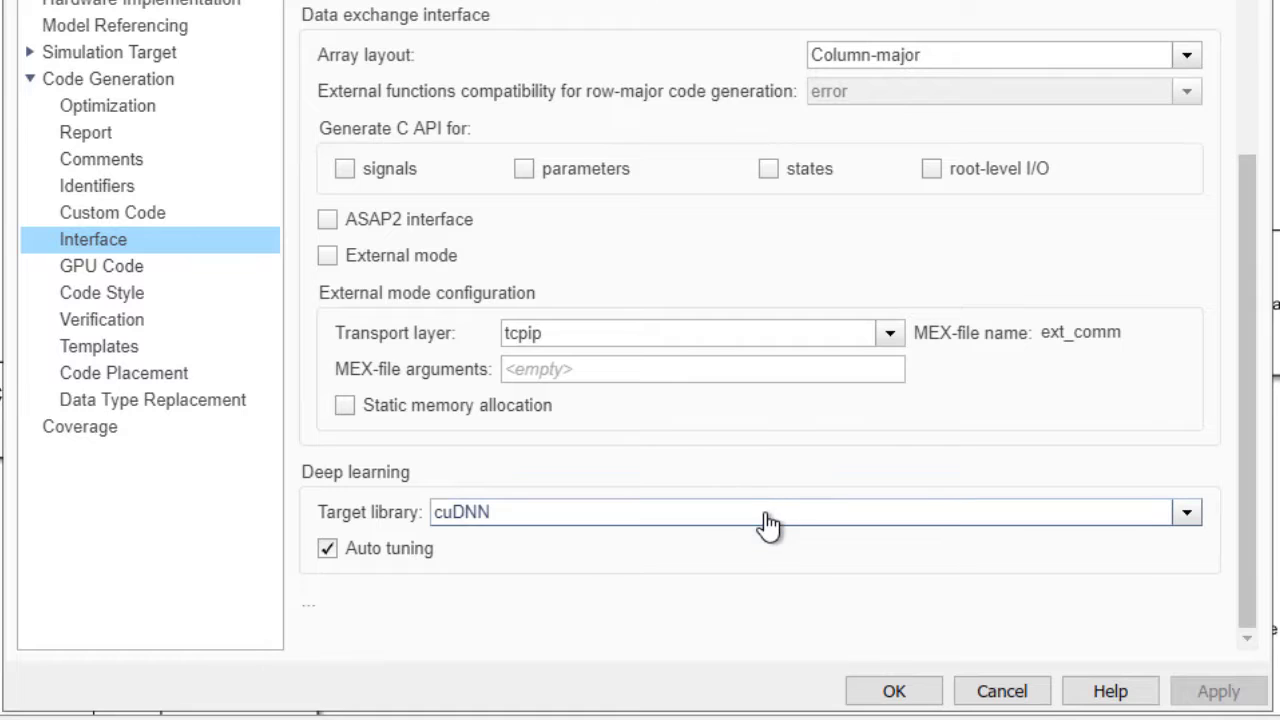
{"action": "left_click", "coordinate": [765, 515]}
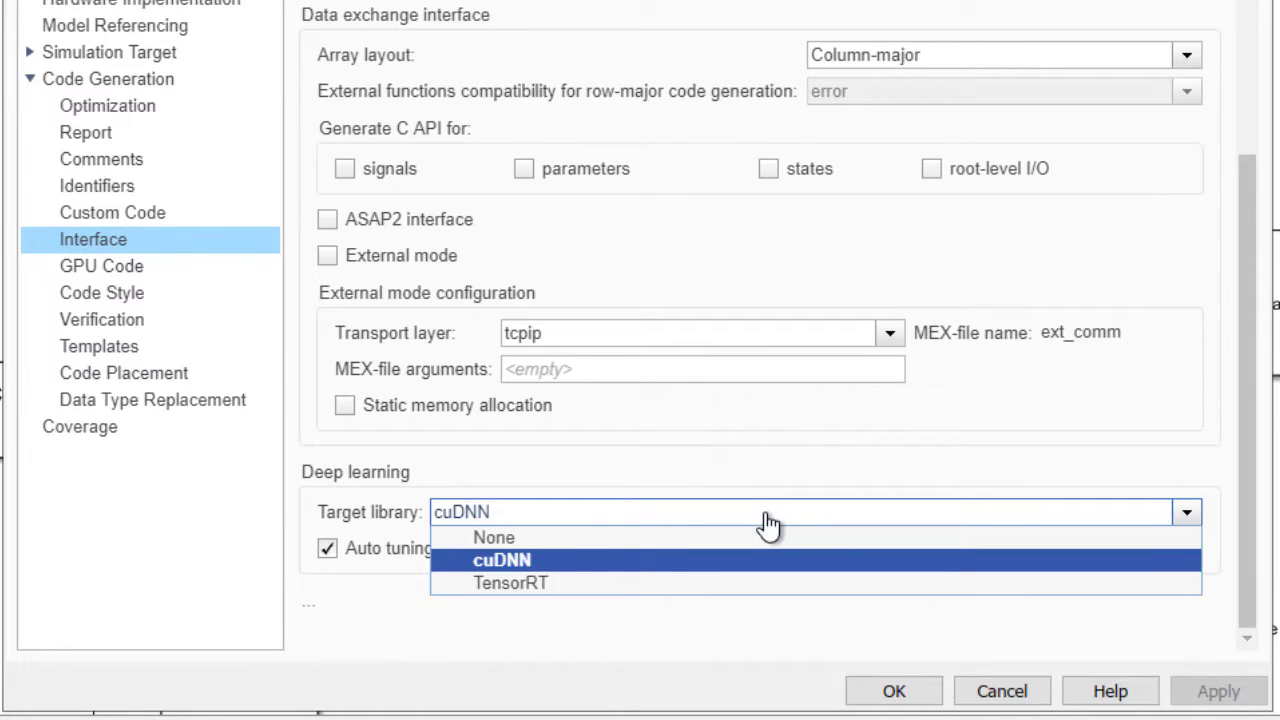
{"action": "left_click", "coordinate": [767, 523]}
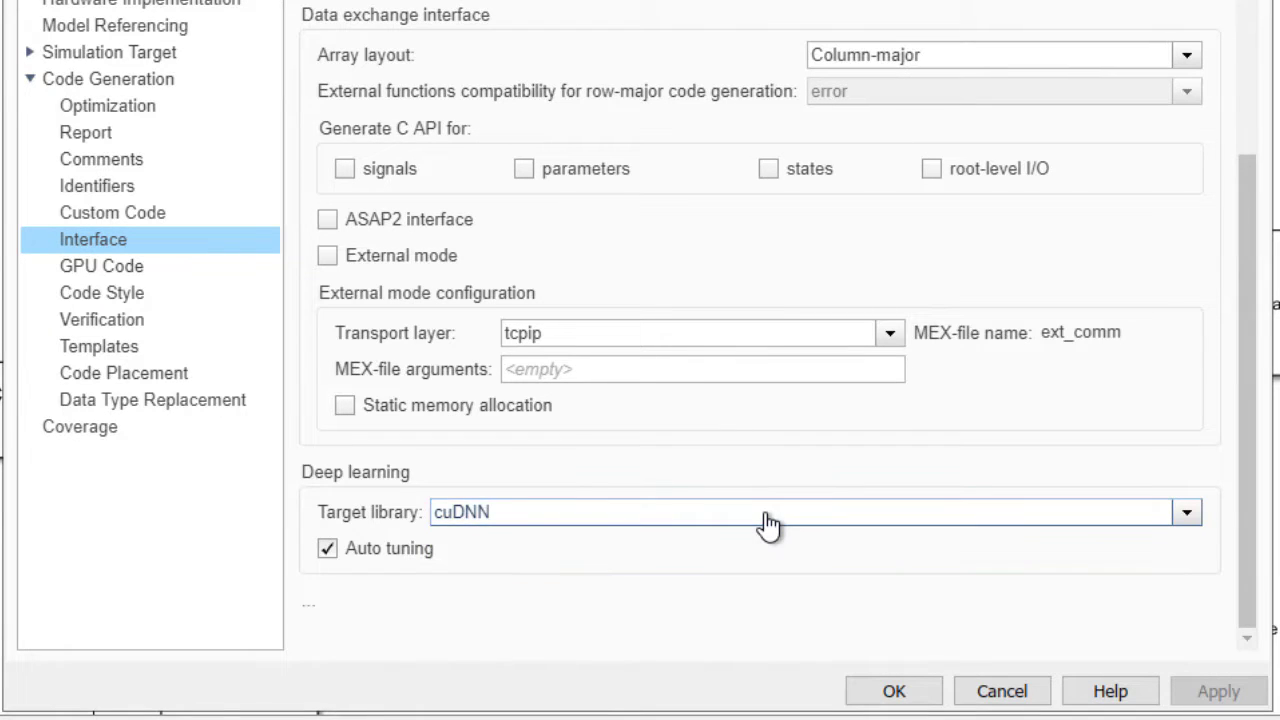
{"action": "left_click", "coordinate": [203, 76]}
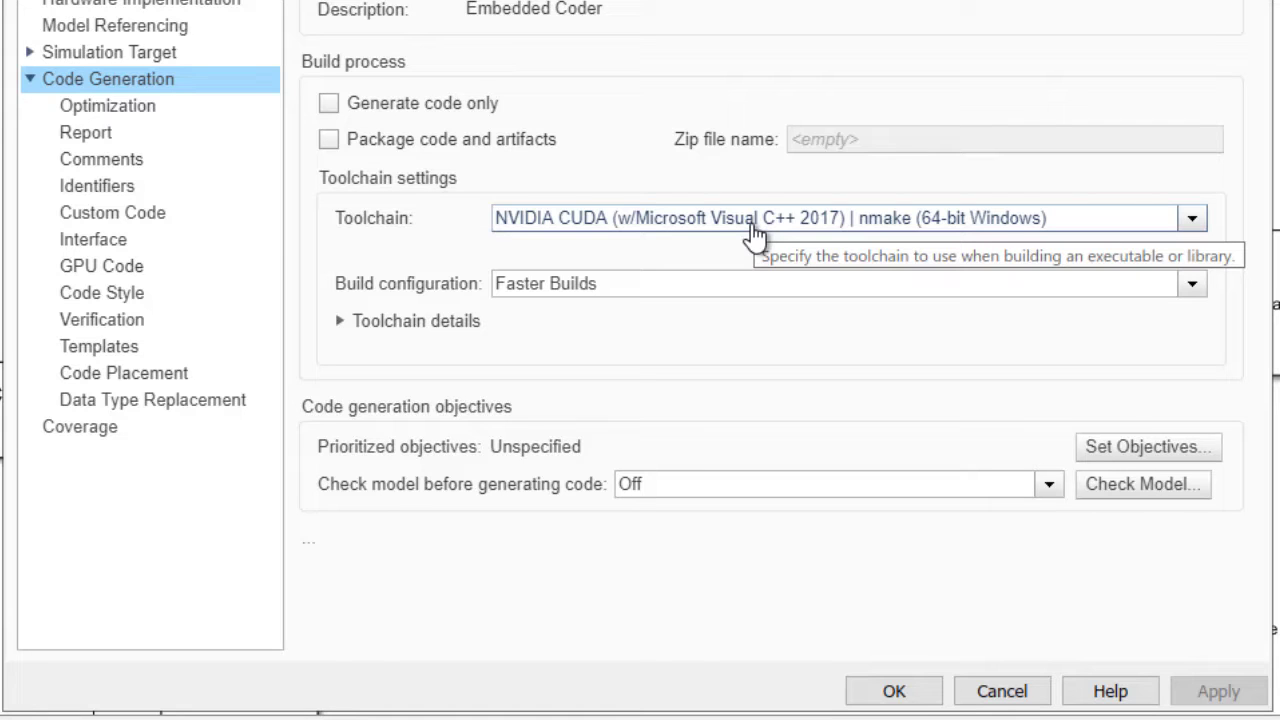
{"action": "left_click", "coordinate": [197, 268]}
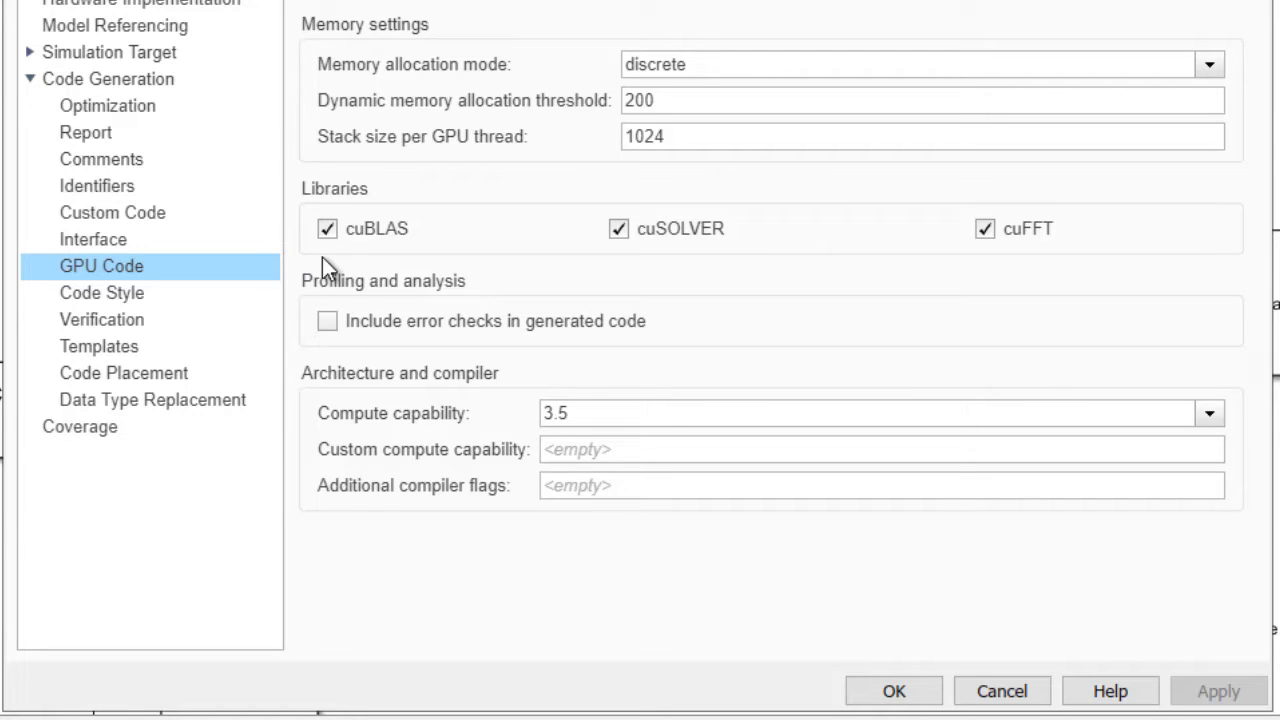
Accept the configuration, build CUDA code, and view laneAndVehicleDetection2.cu in the report
{"action": "left_click", "coordinate": [891, 691]}
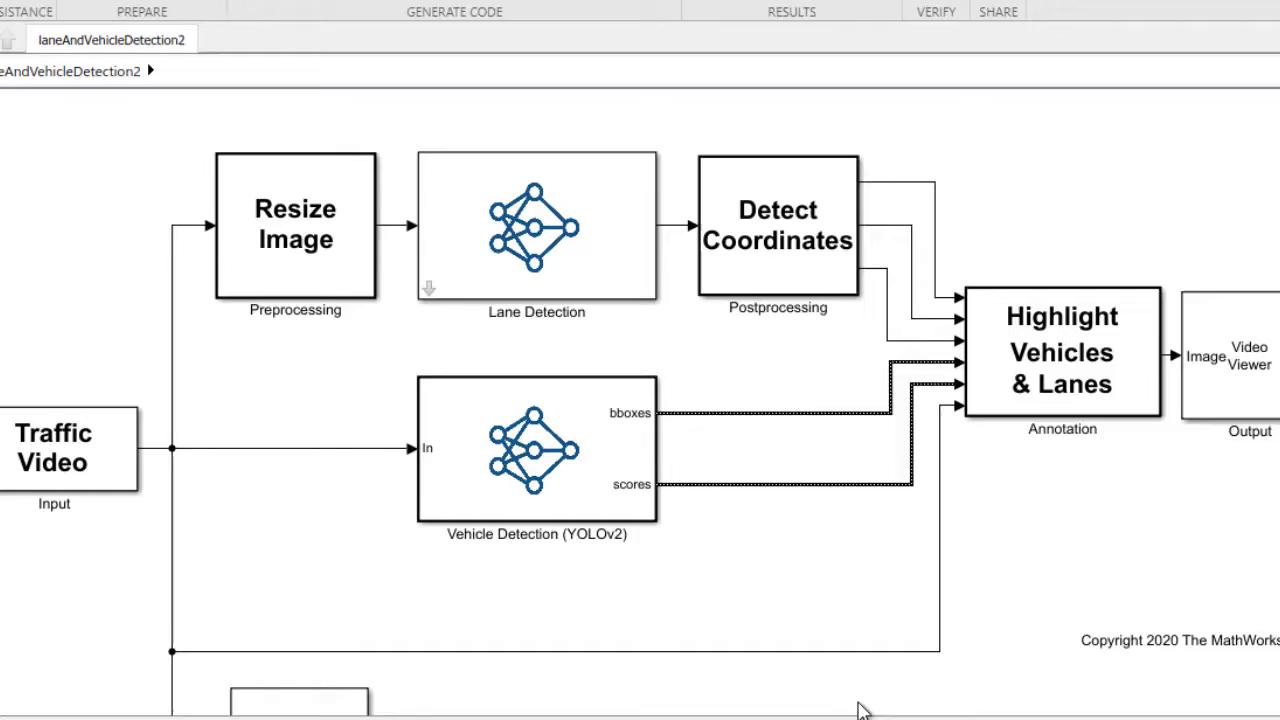
{"action": "left_click", "coordinate": [650, 60]}
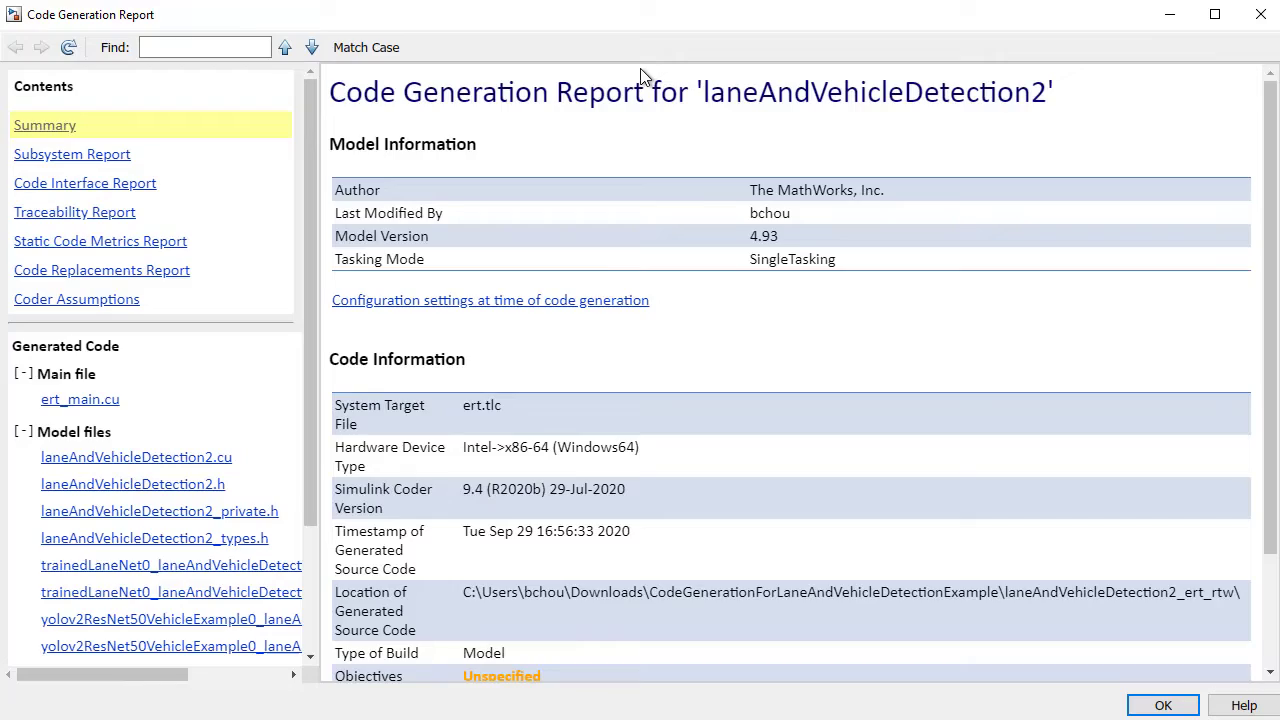
{"action": "left_click", "coordinate": [224, 457]}
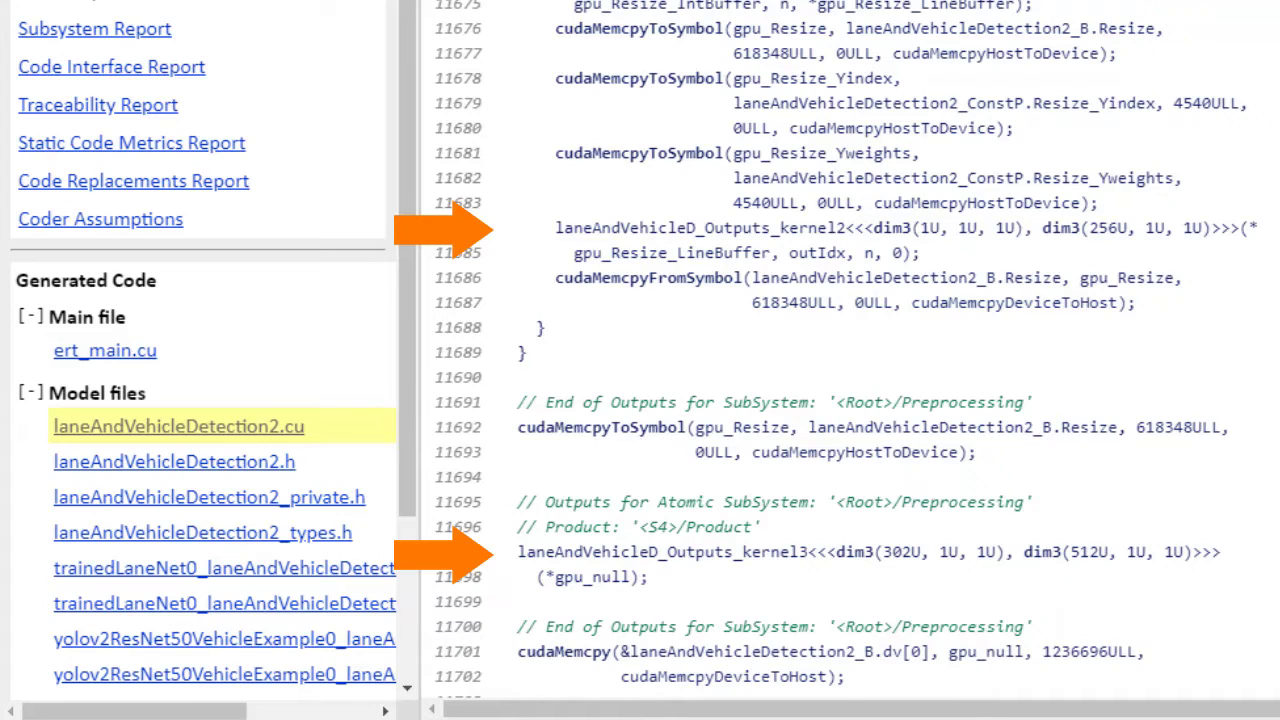
Inspect the trainedLaneNet0 and yolov2ResNet50VehicleExample0 header files and their network class declarations
{"action": "left_click", "coordinate": [331, 612]}
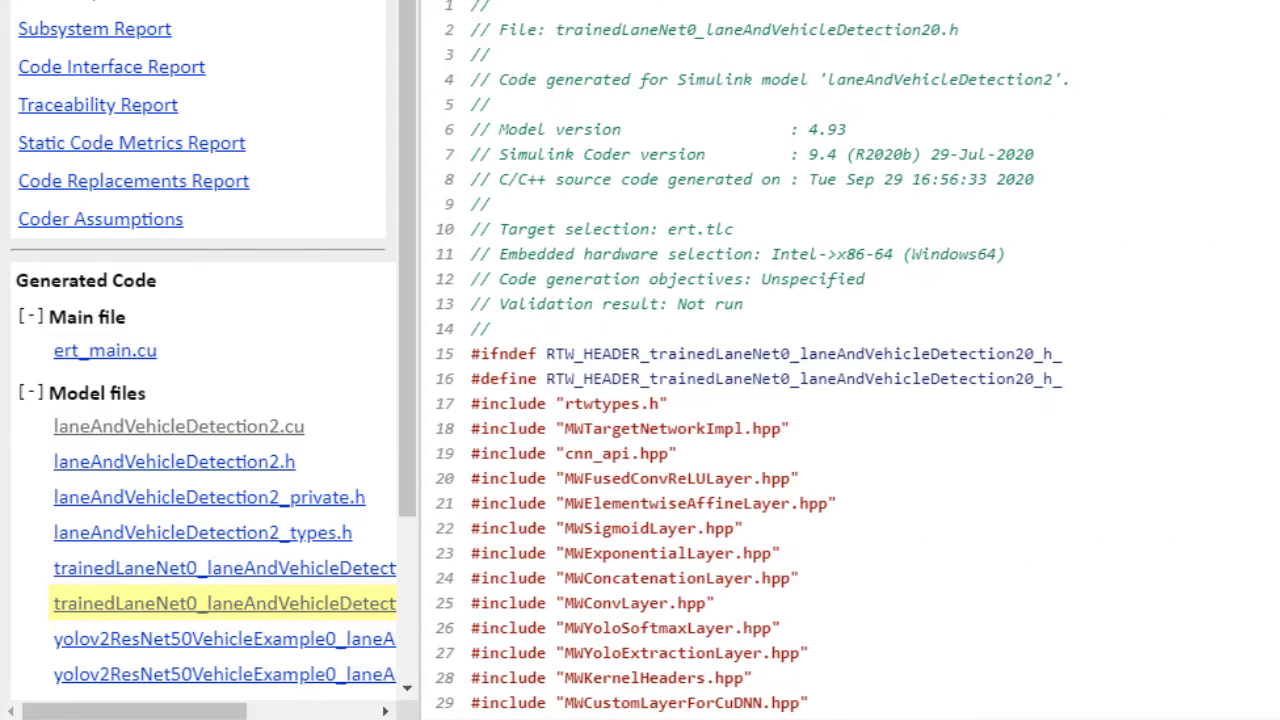
{"action": "scroll", "coordinate": [850, 360], "scroll_direction": "down", "scroll_amount": 10}
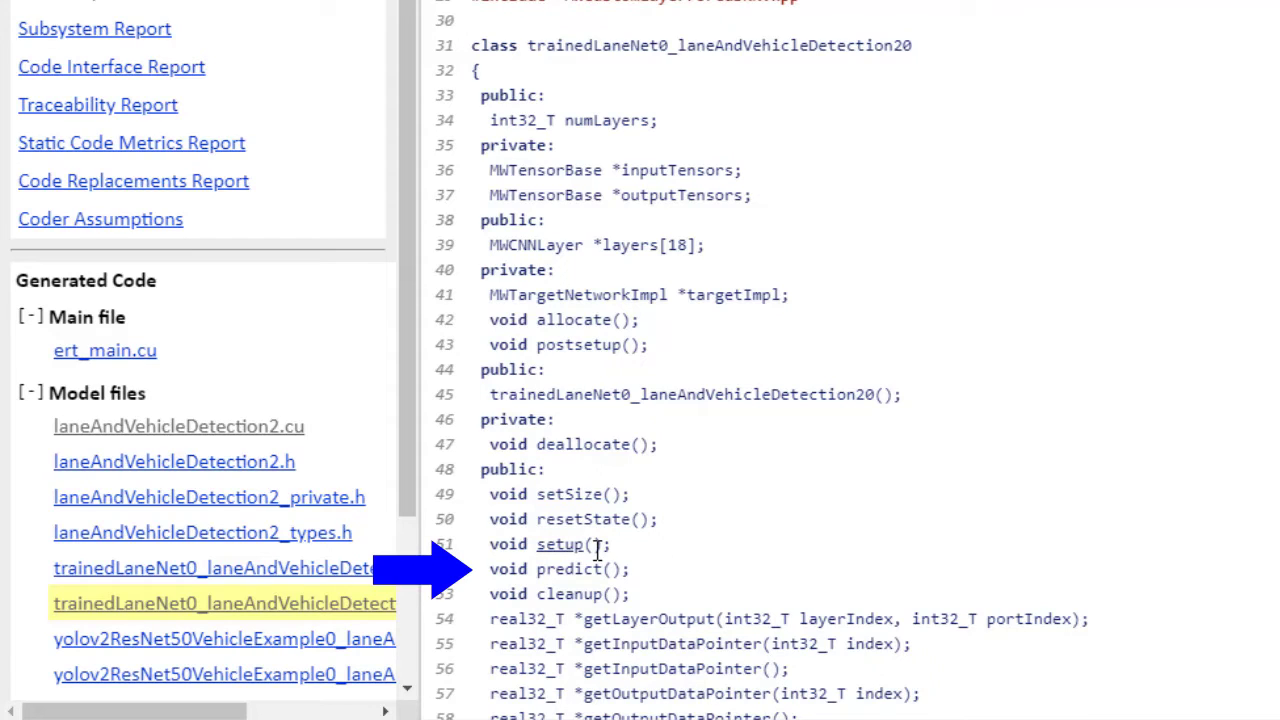
{"action": "left_click", "coordinate": [282, 676]}
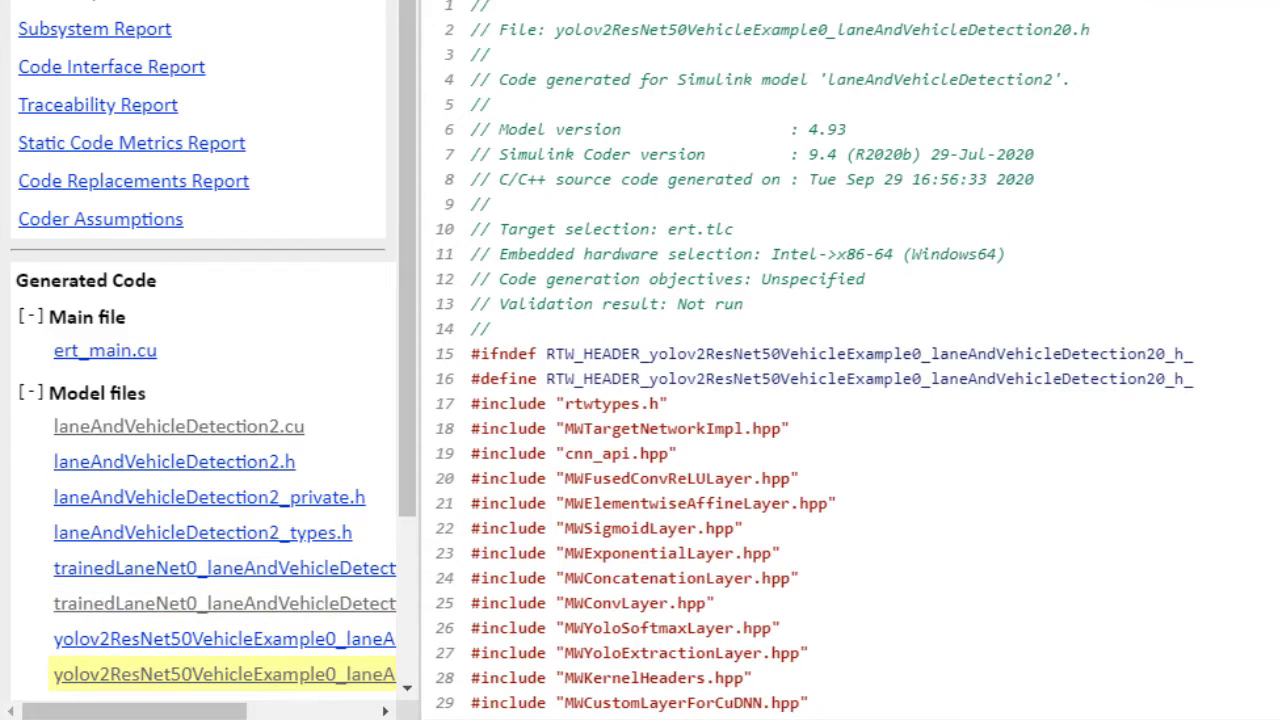
{"action": "scroll", "coordinate": [850, 360], "scroll_direction": "down", "scroll_amount": 10}
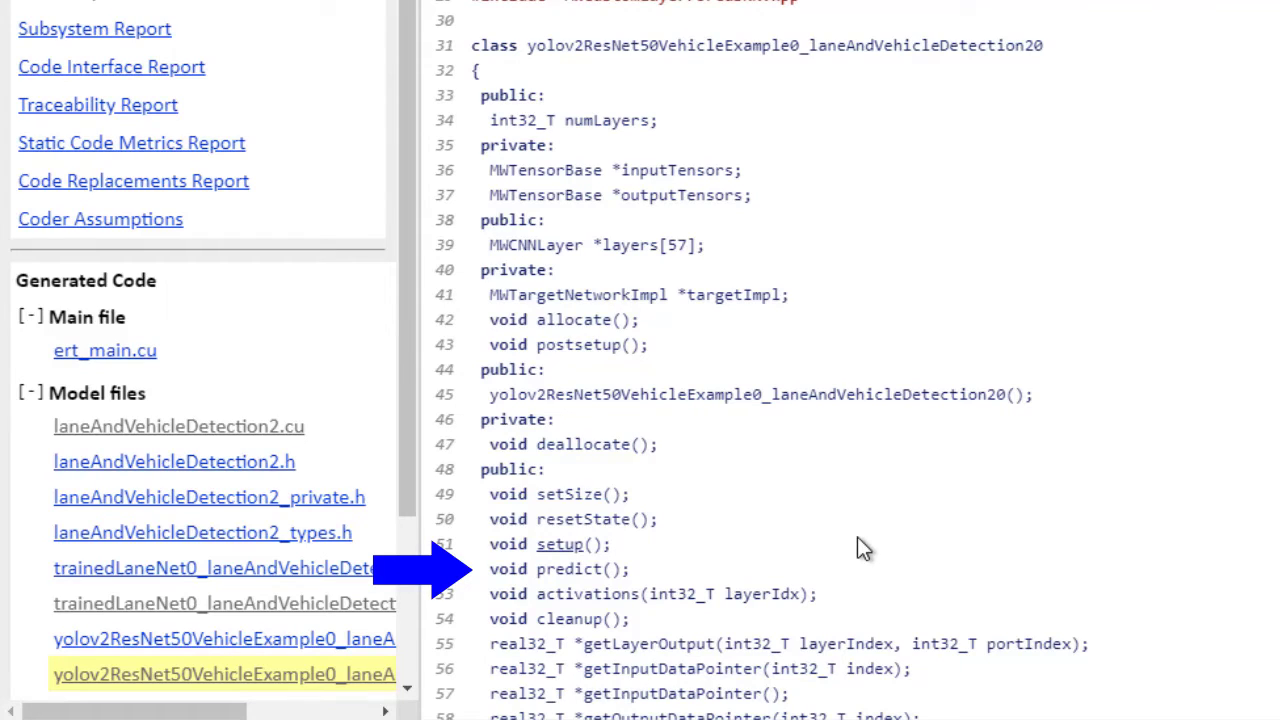
Jump to the YOLOv2 network's setup() definition in its generated .cu source
{"action": "left_click", "coordinate": [572, 546]}
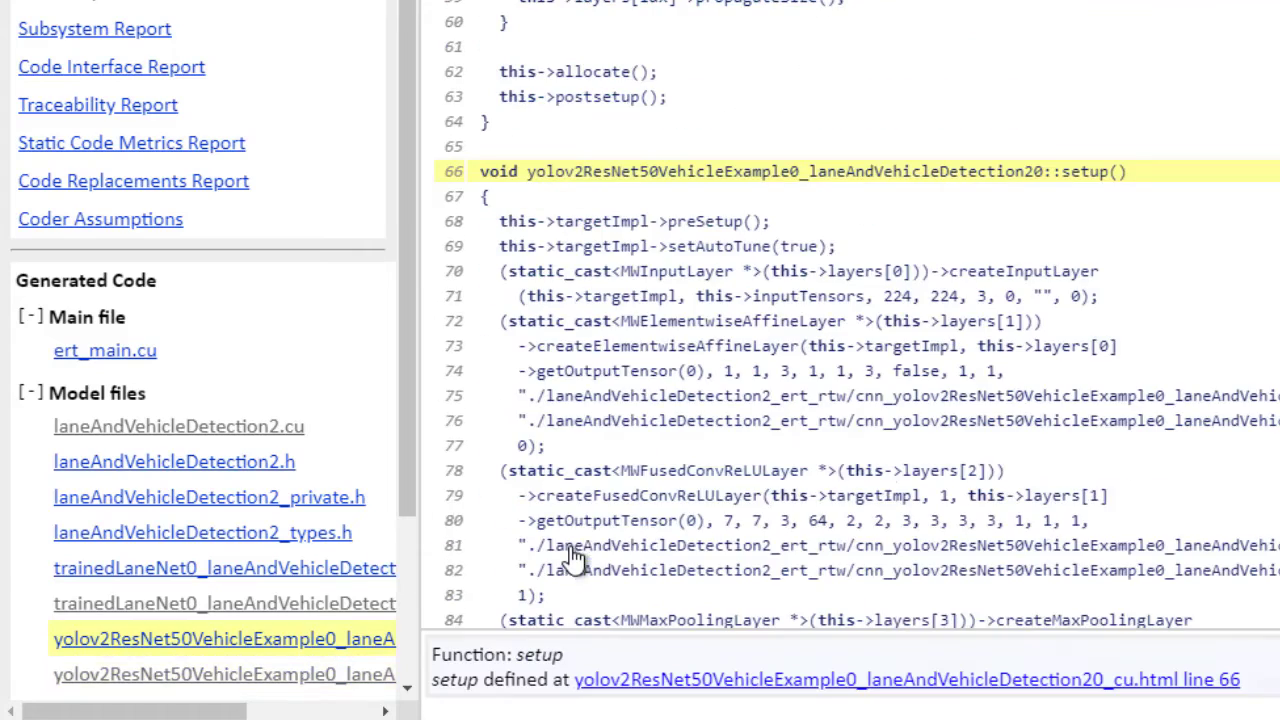